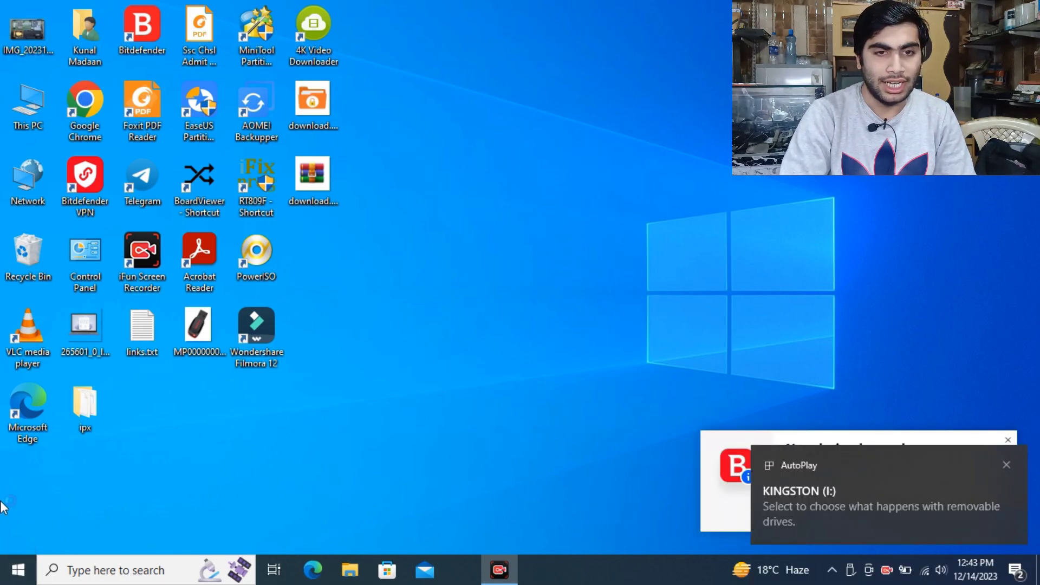
- Open KINGSTON (I:) from This PC to view its five files, then return to the drives list
double_click(27, 106)
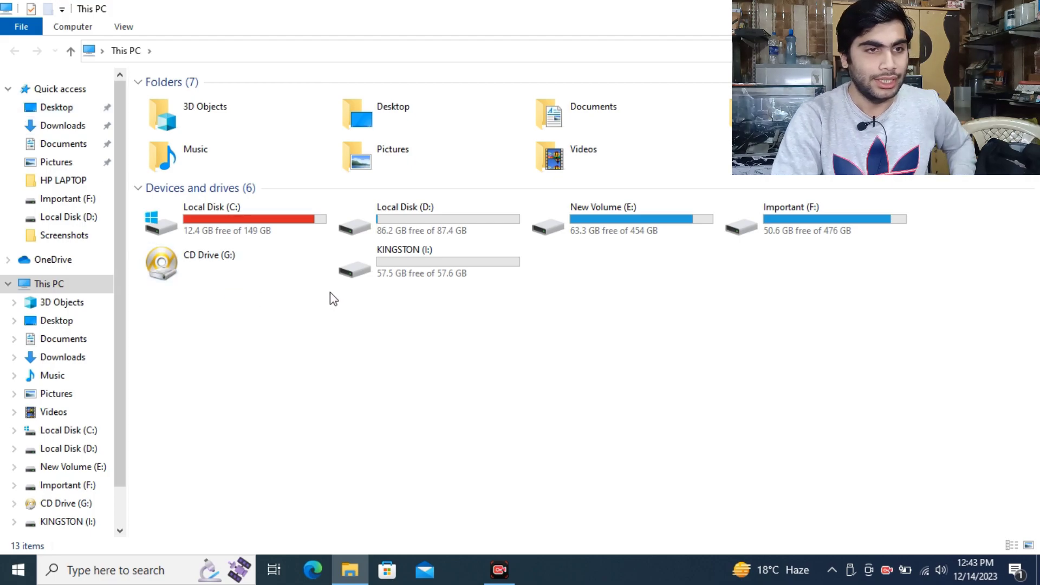
left_click(375, 275)
double_click(375, 275)
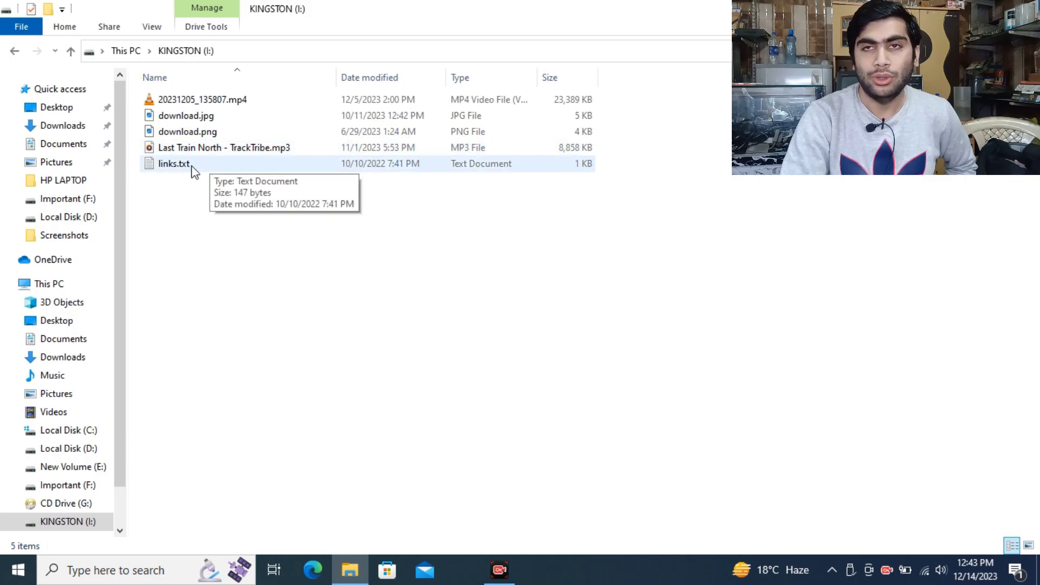
left_click(13, 52)
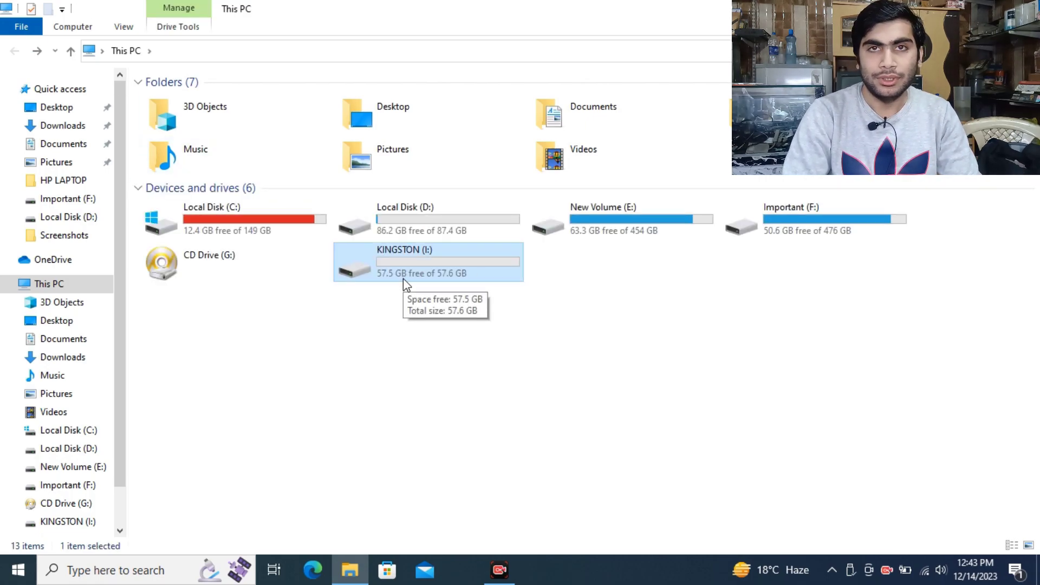
right_click(415, 266)
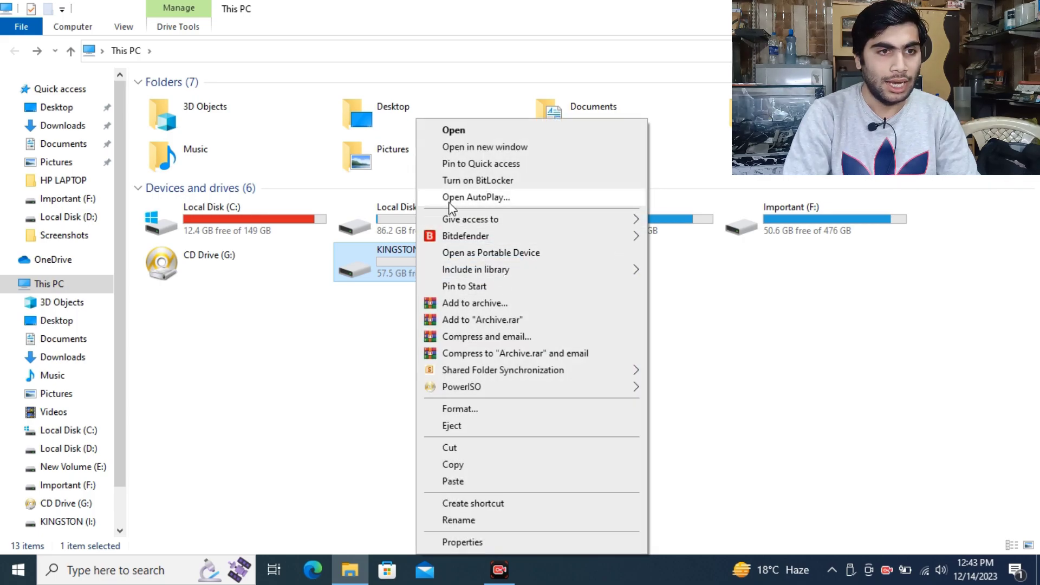
left_click(475, 182)
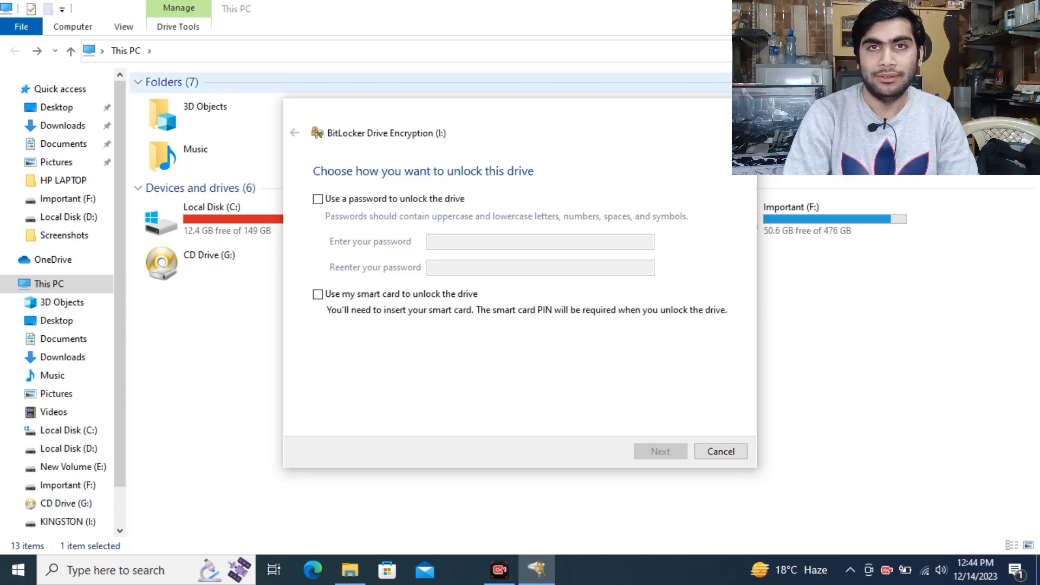
left_click(743, 109)
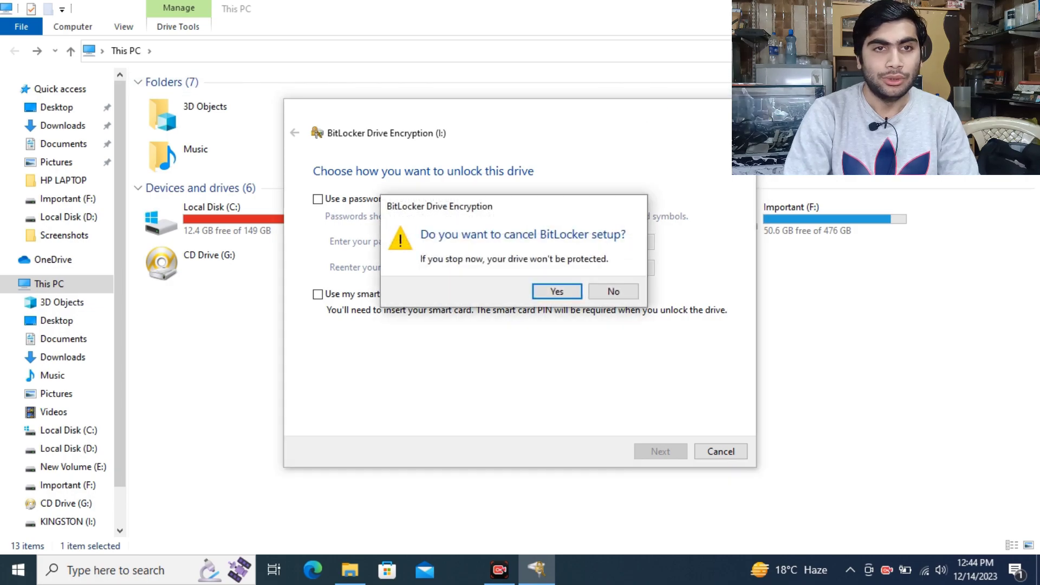
left_click(570, 292)
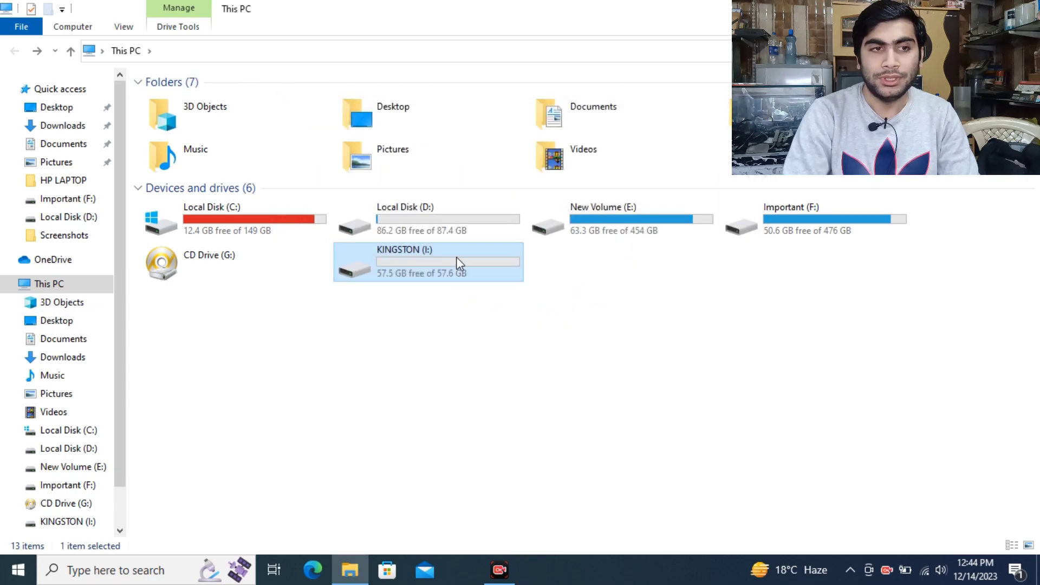
right_click(456, 257)
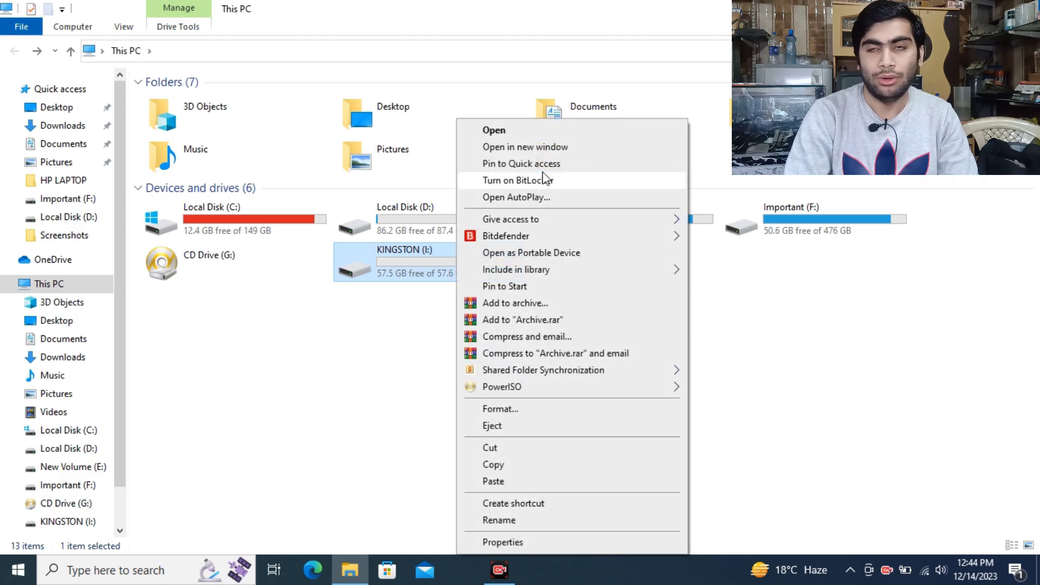
left_click(758, 157)
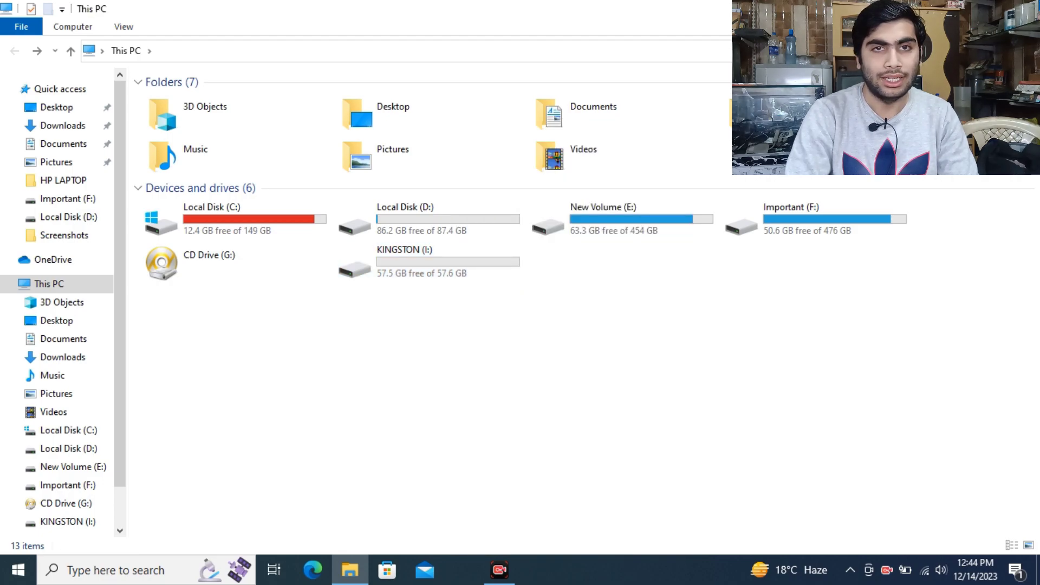
- Close Explorer and search 'bit' to open Manage BitLocker in Control Panel
left_click(1023, 9)
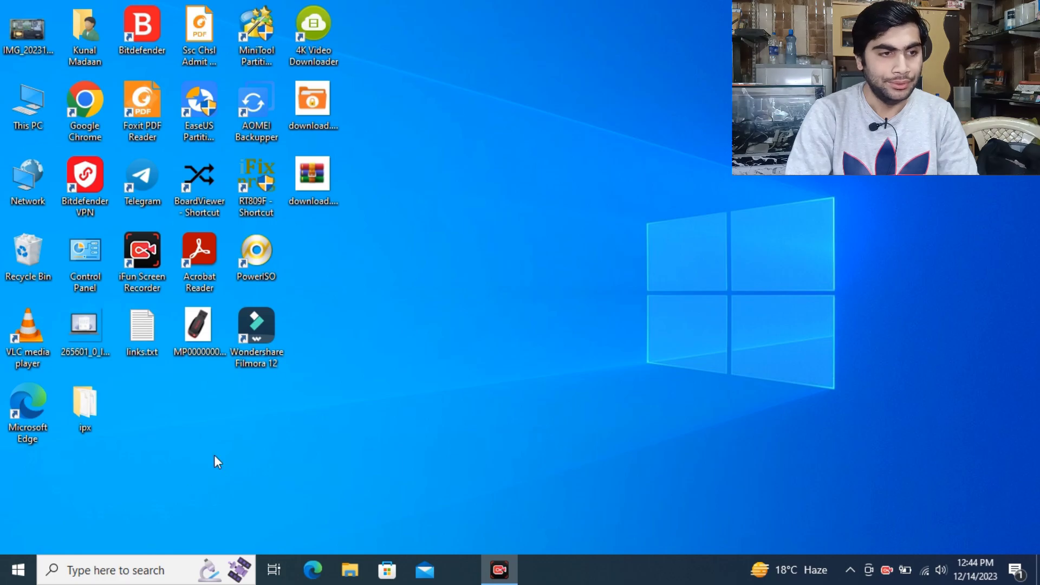
left_click(103, 577)
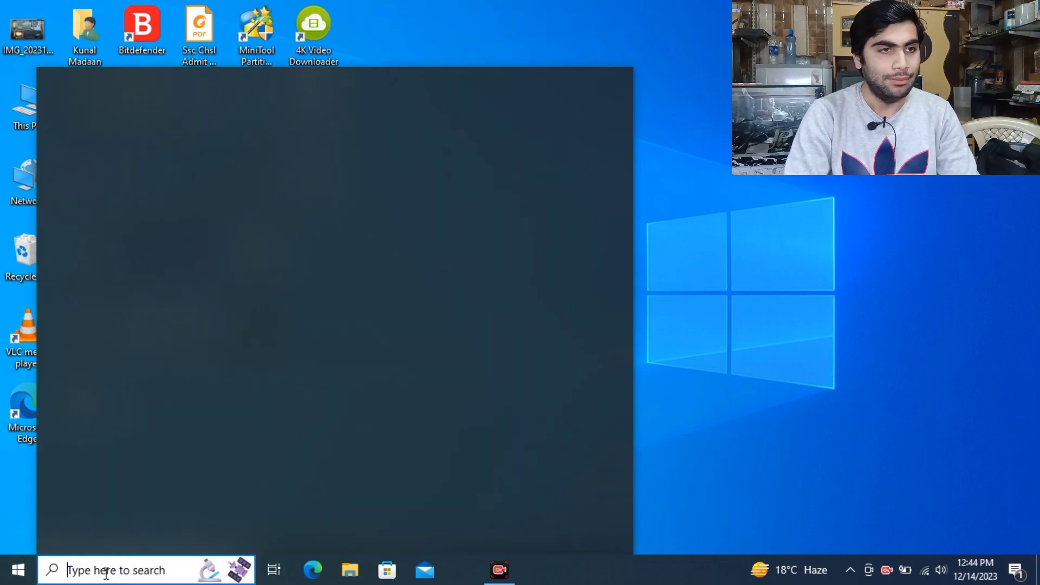
type("b")
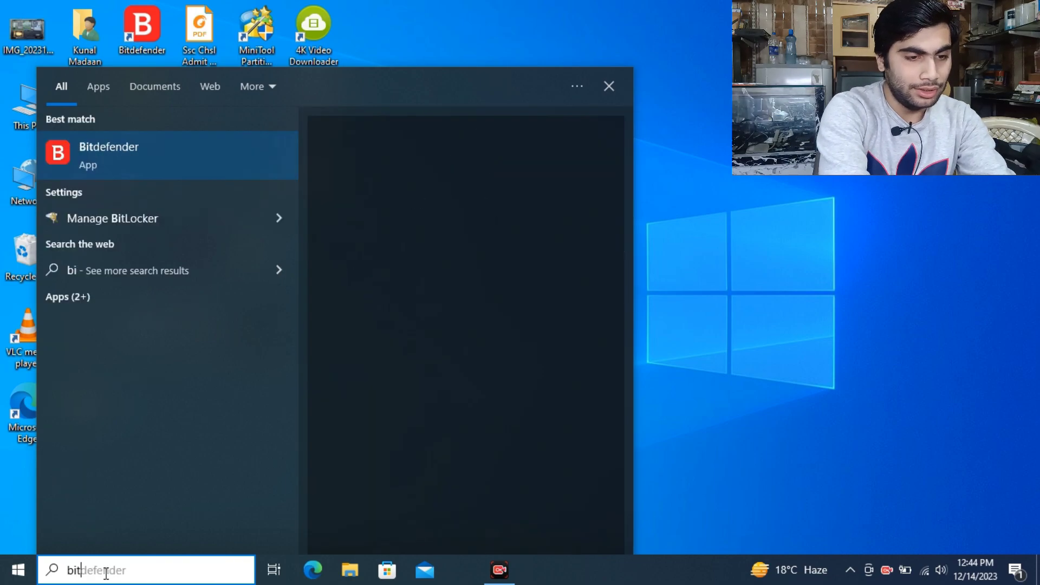
type("it")
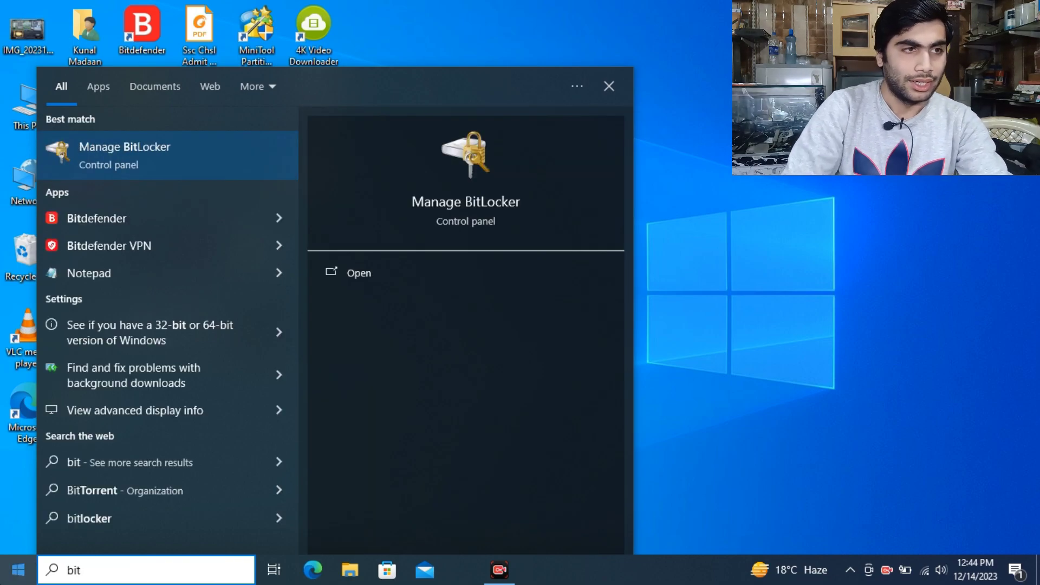
left_click(150, 156)
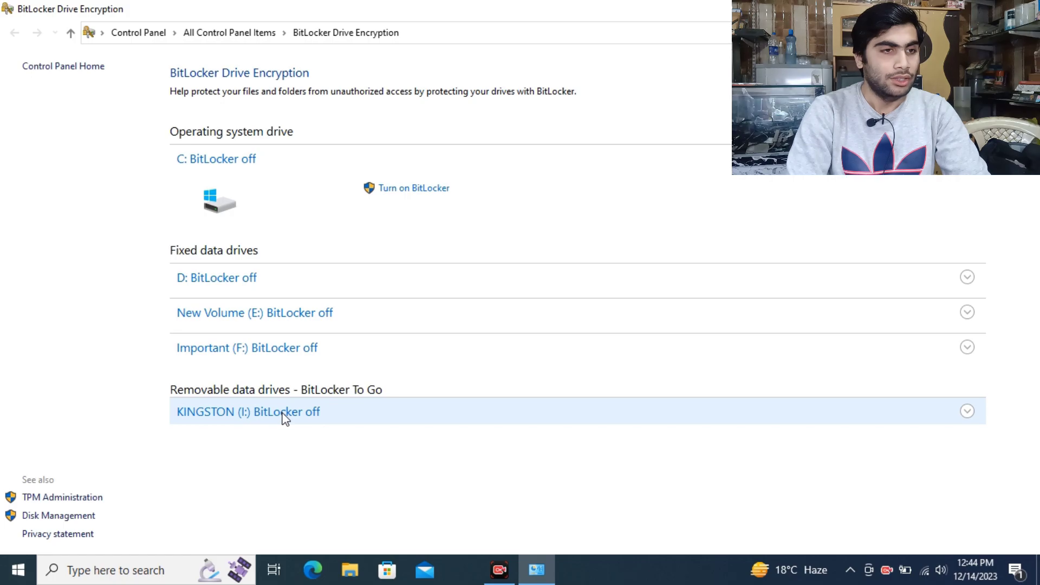
- Turn on BitLocker for the KINGSTON (I:) removable data drive
left_click(229, 413)
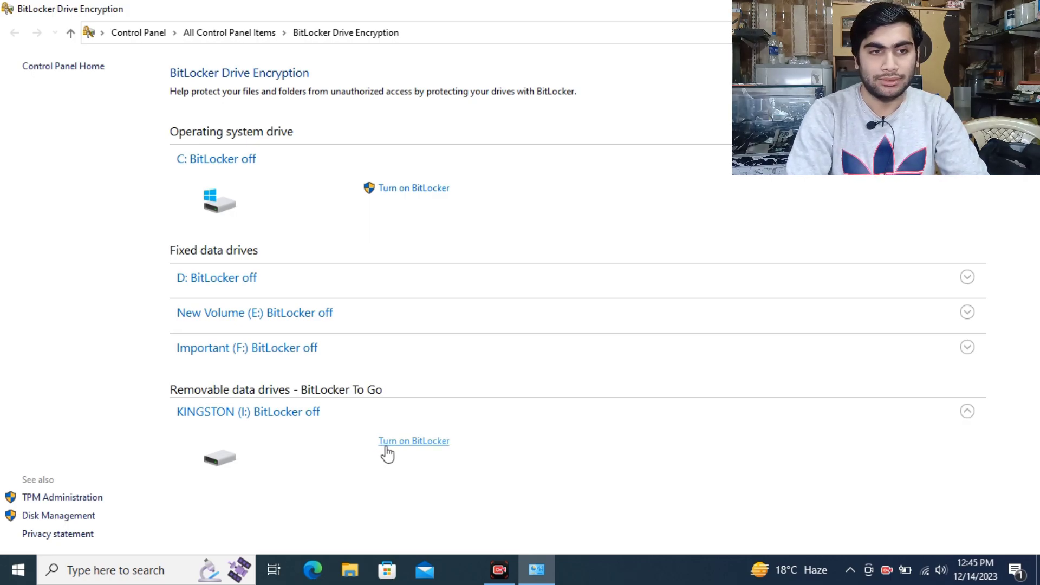
left_click(391, 443)
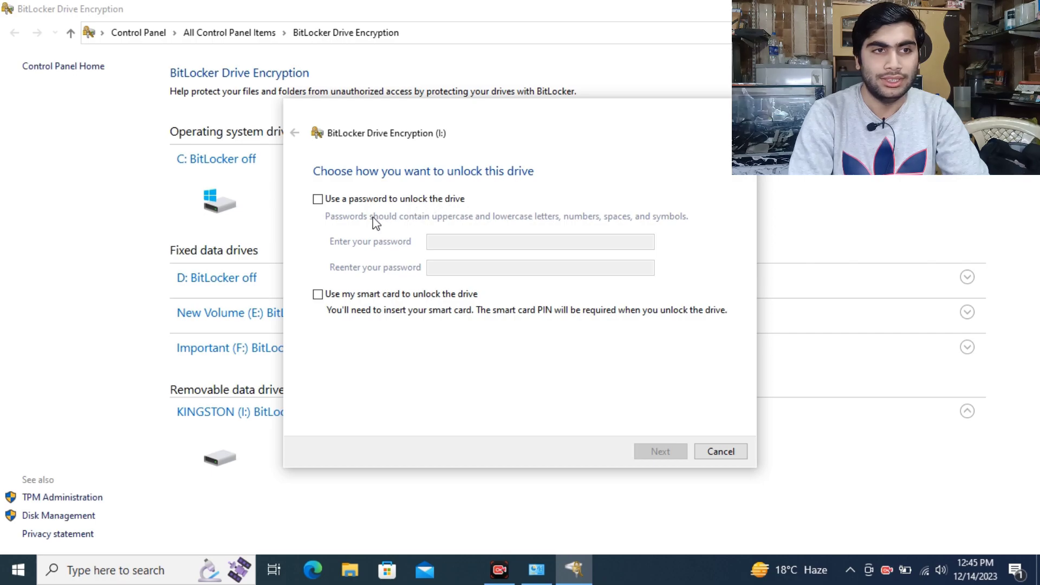
- Choose password unlock for KINGSTON (I:) and type the password in both password fields
left_click(416, 203)
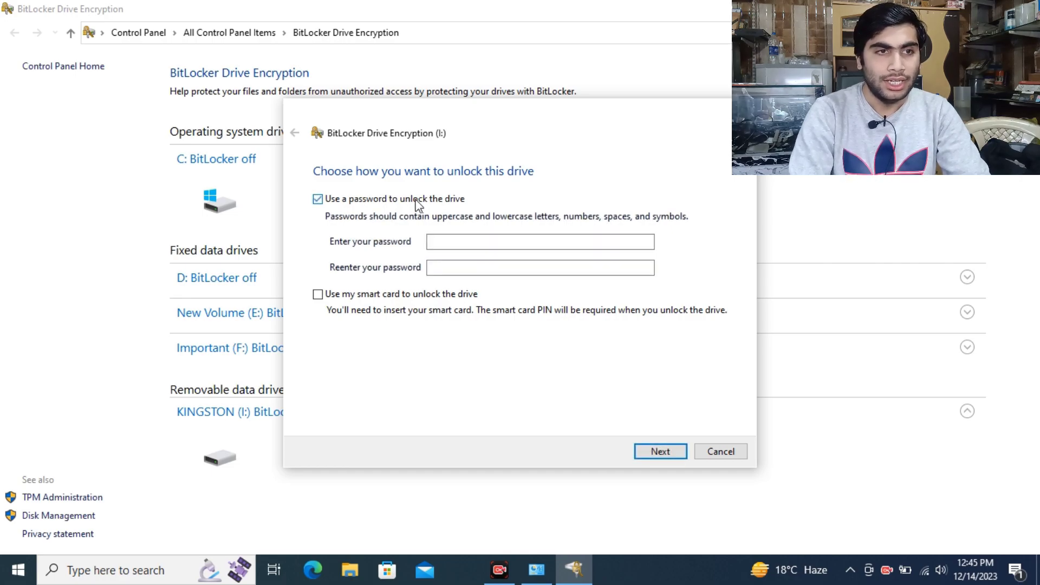
left_click(441, 242)
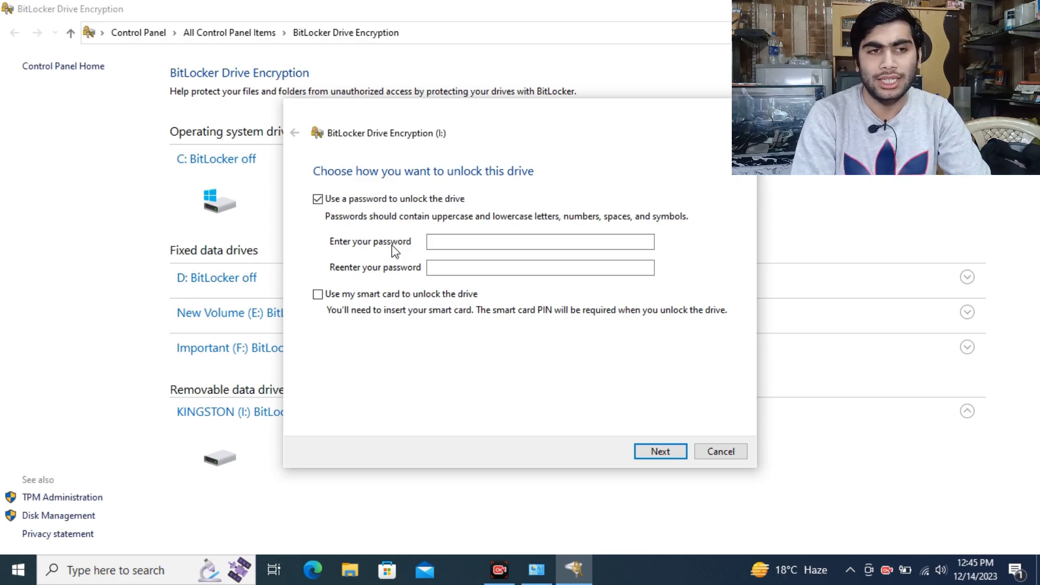
left_click(451, 243)
type("•••••")
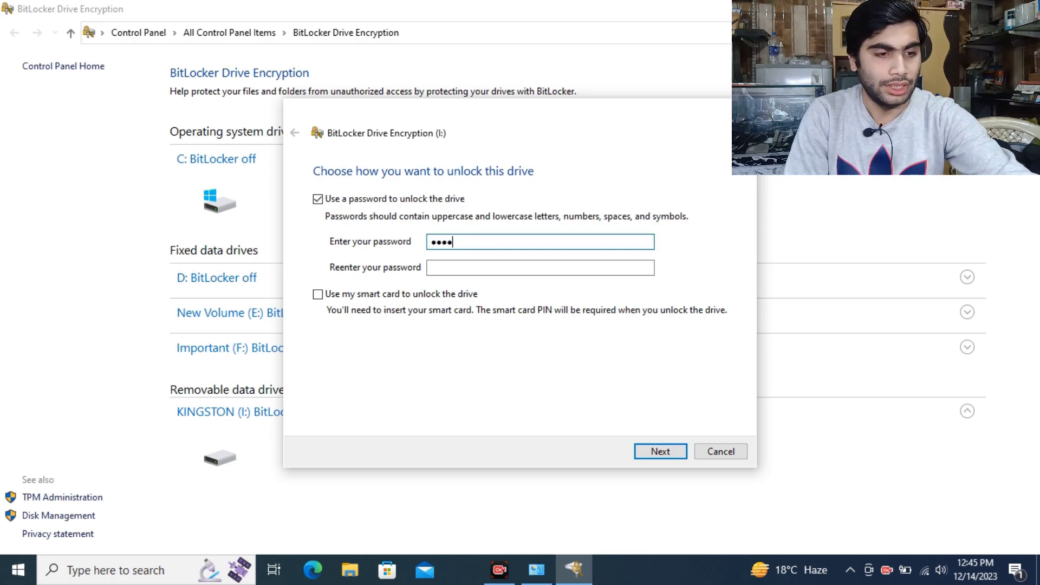
type("••••")
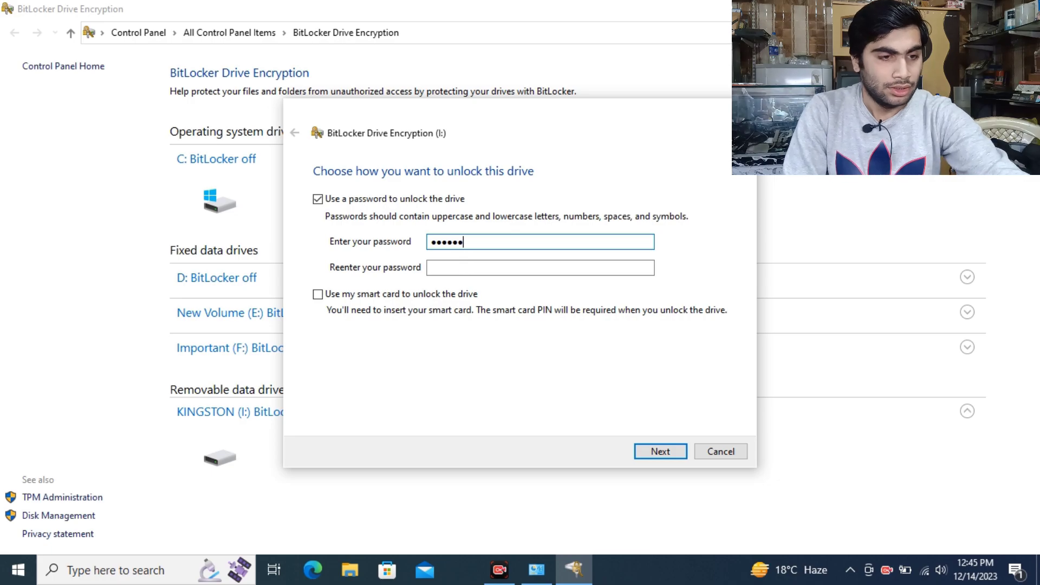
type("•")
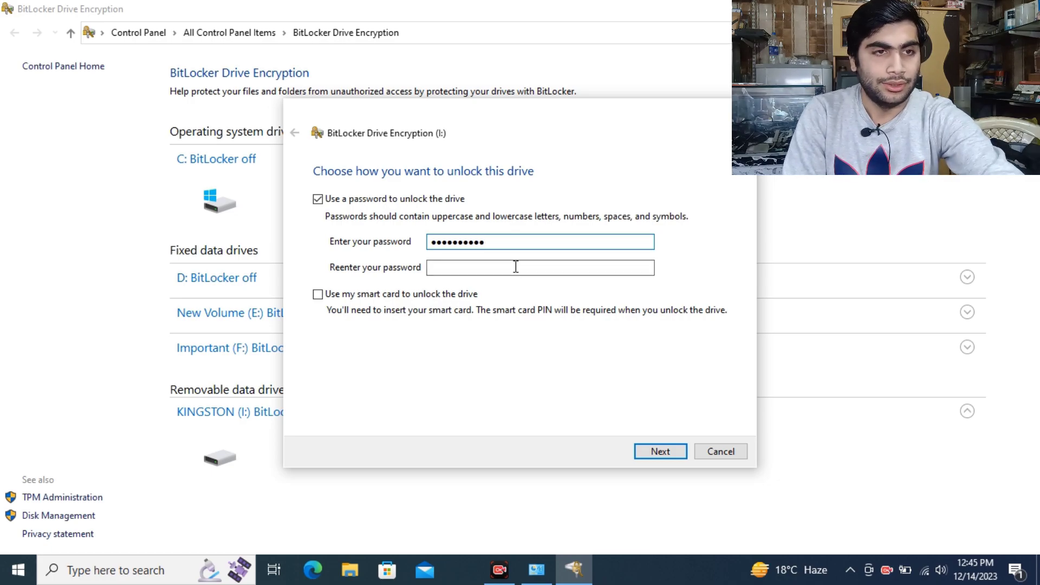
left_click(515, 267)
type("••••")
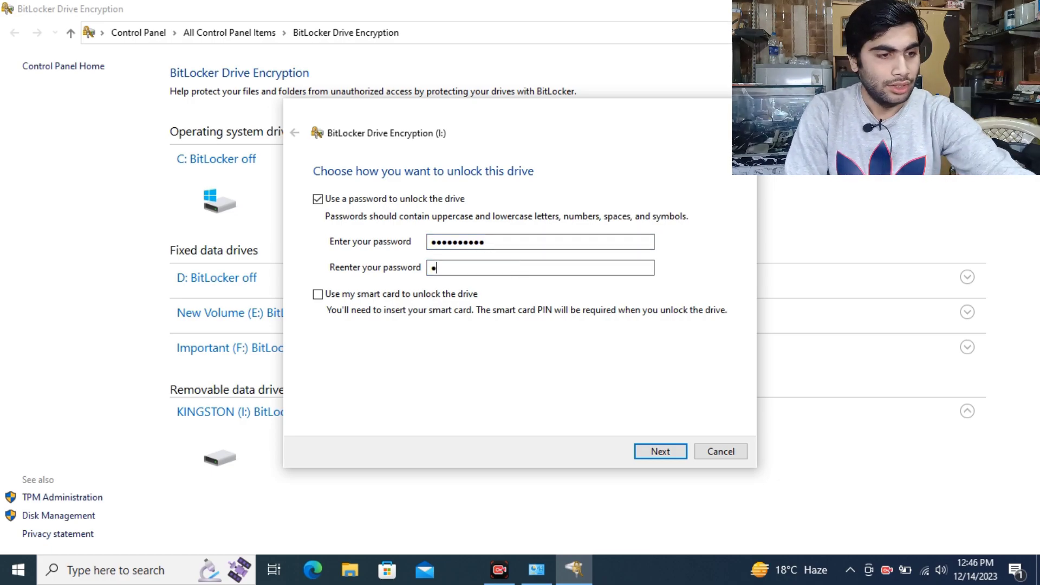
type("••••••")
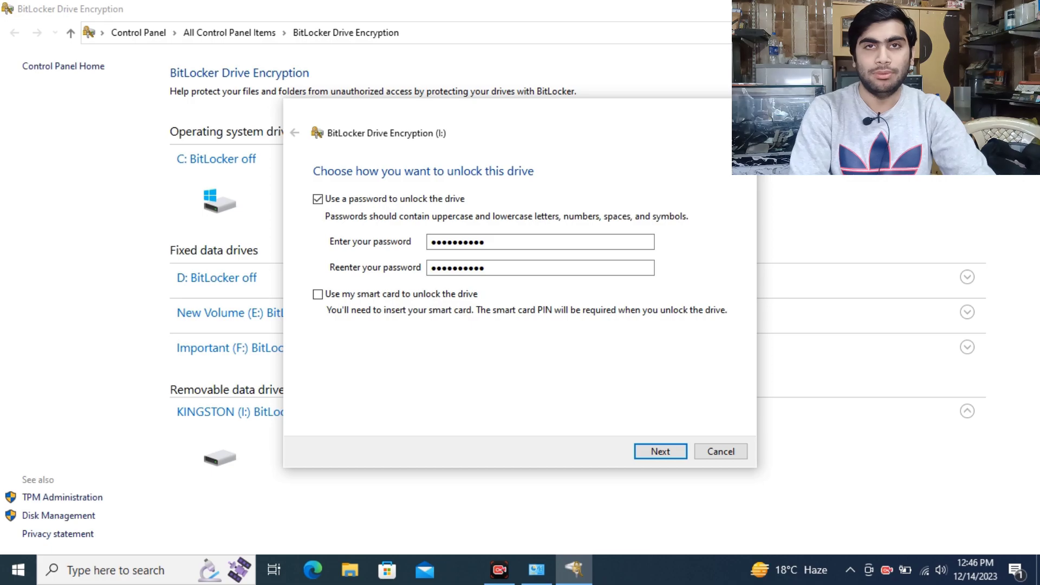
- Continue to the backup step and save the recovery key as a text file on the Desktop
left_click(656, 451)
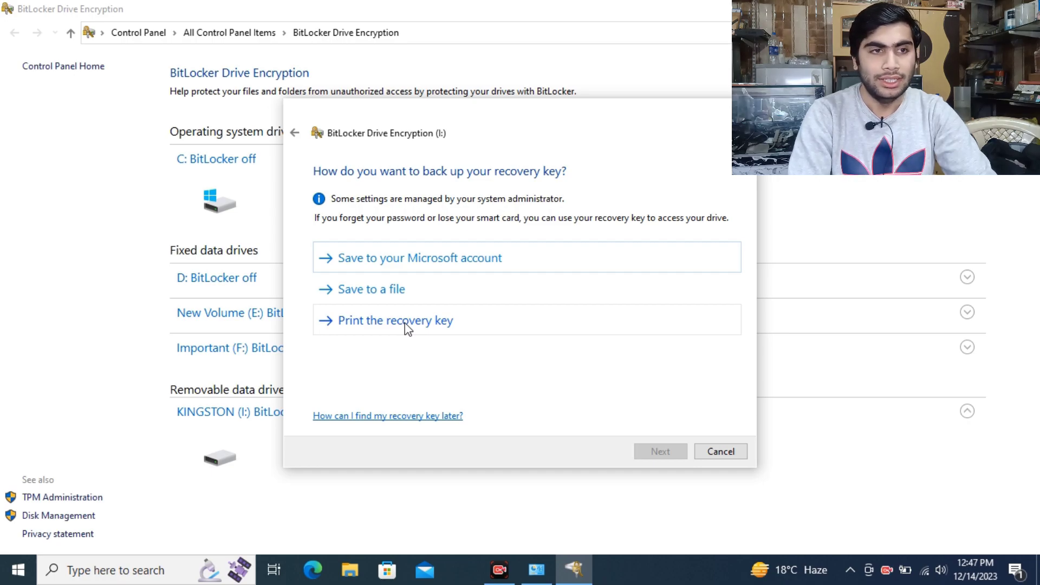
left_click(382, 287)
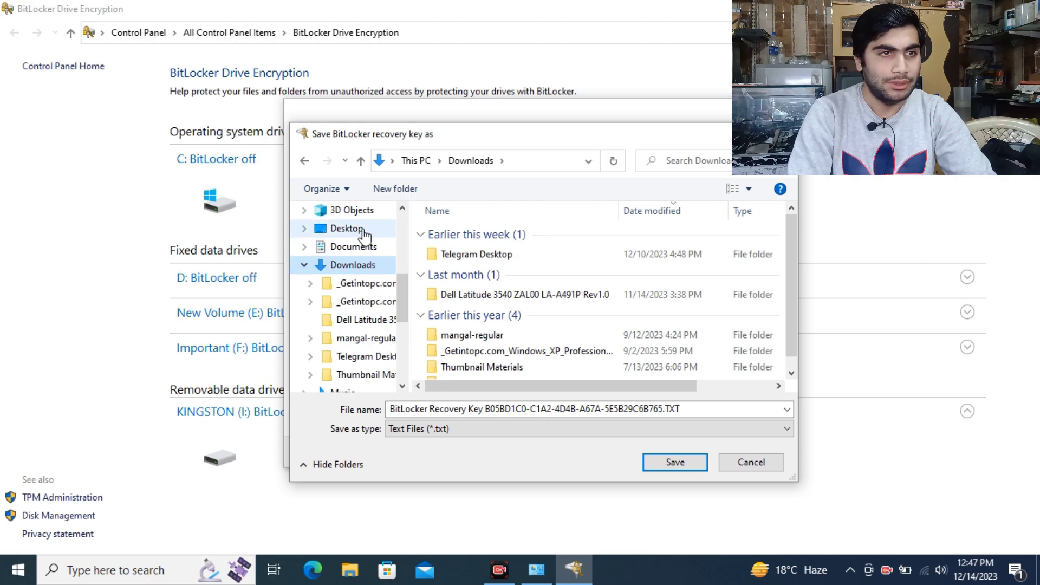
left_click(362, 229)
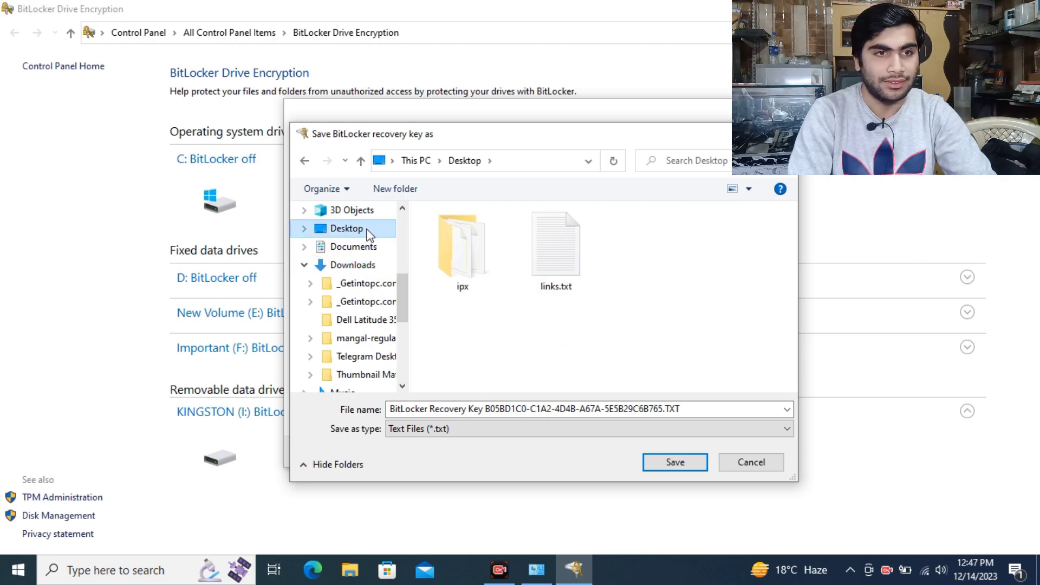
left_click(657, 463)
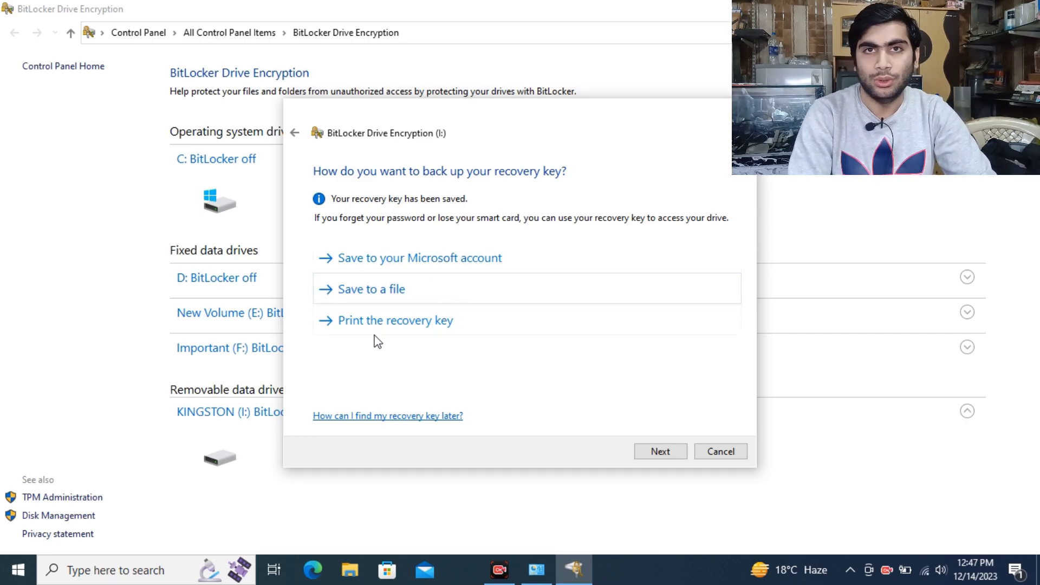
- Continue past the recovery key backup and keep 'Encrypt used disk space only' for KINGSTON (I:)
left_click(658, 454)
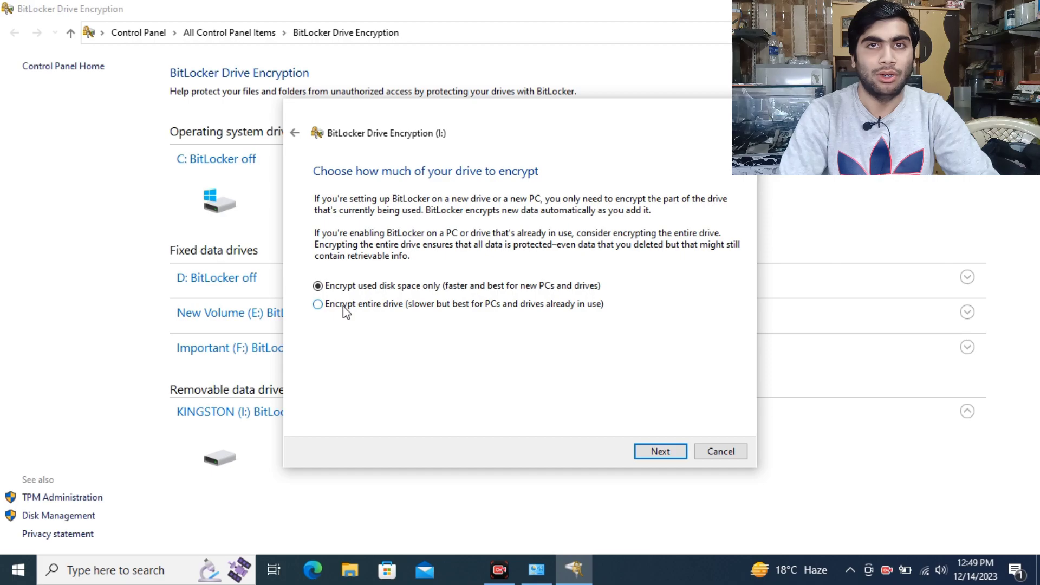
left_click(643, 451)
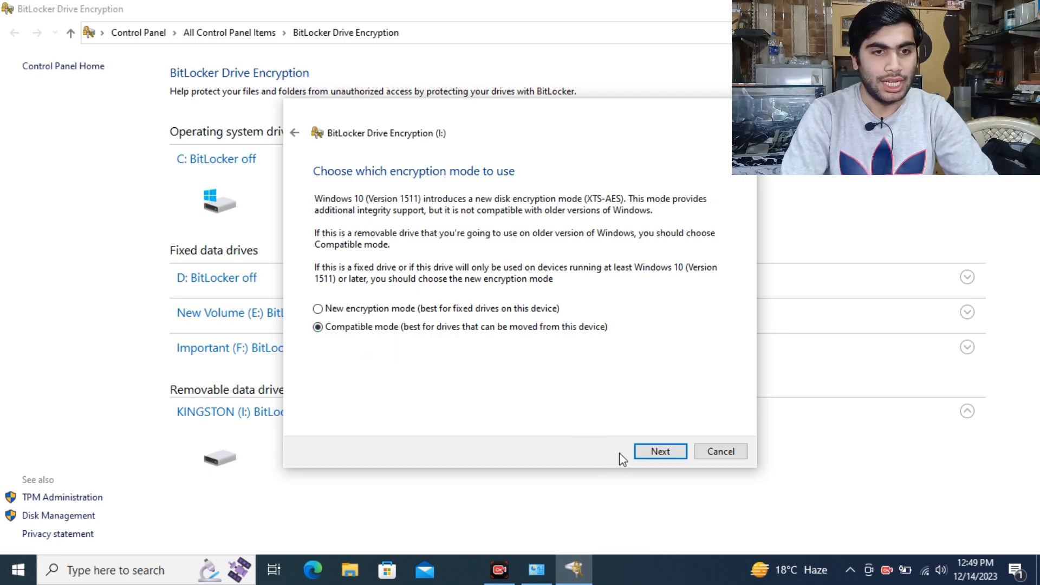
- Accept Compatible mode and start encrypting KINGSTON (I:)
left_click(646, 455)
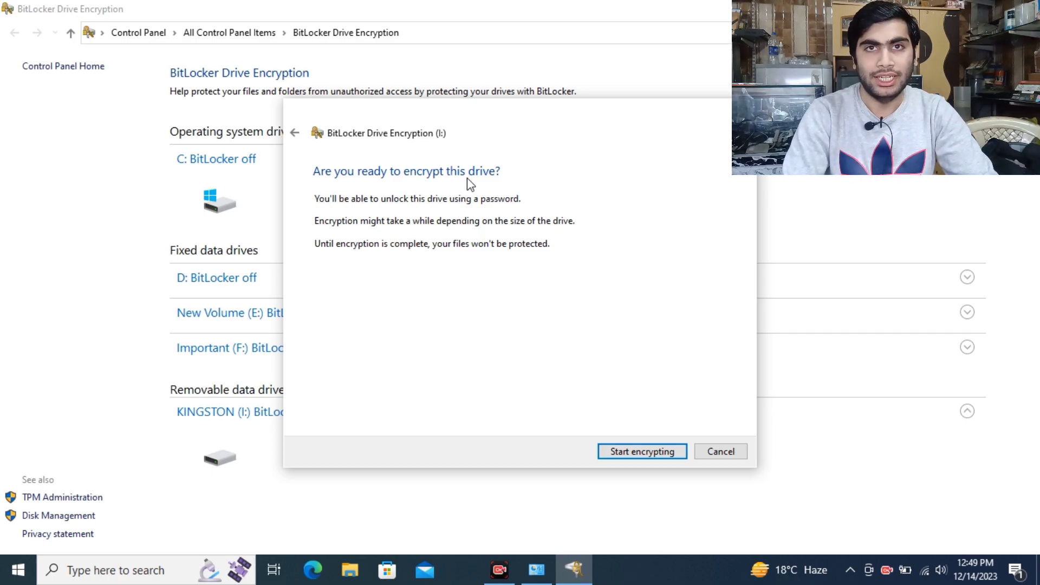
left_click(627, 456)
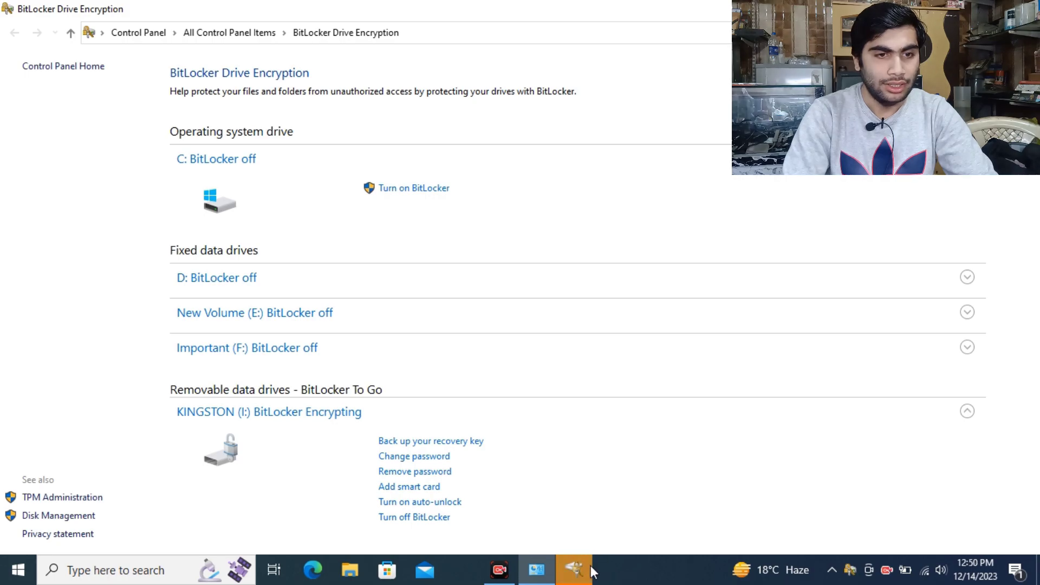
- Bring up the BitLocker progress window to watch encryption of I: finish
mouse_move(592, 571)
left_click(580, 511)
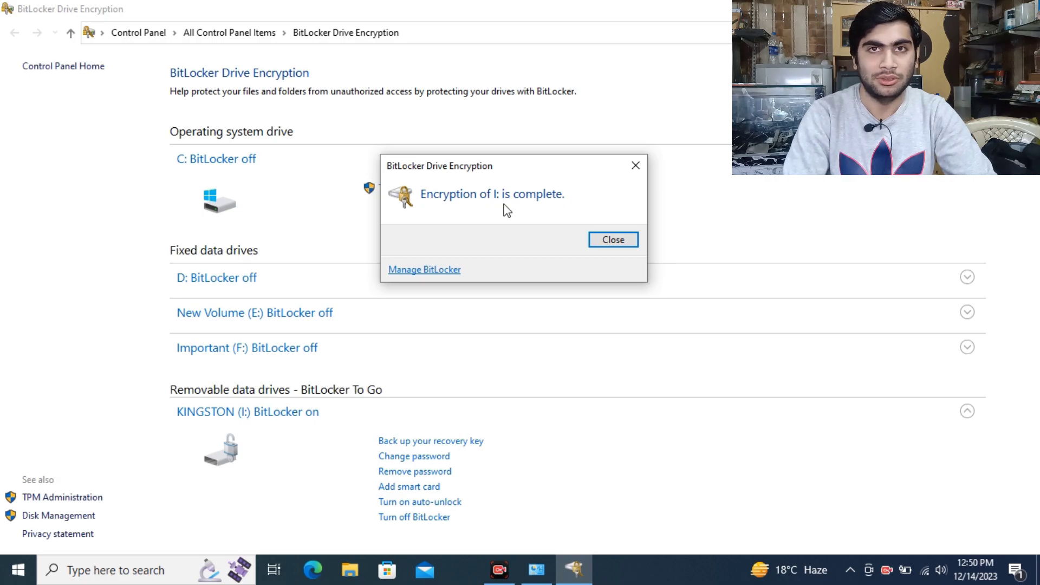
- Dismiss the completion notice, check KINGSTON (I:) files still open, then reopen This PC showing locked USB Drive (I:)
left_click(610, 243)
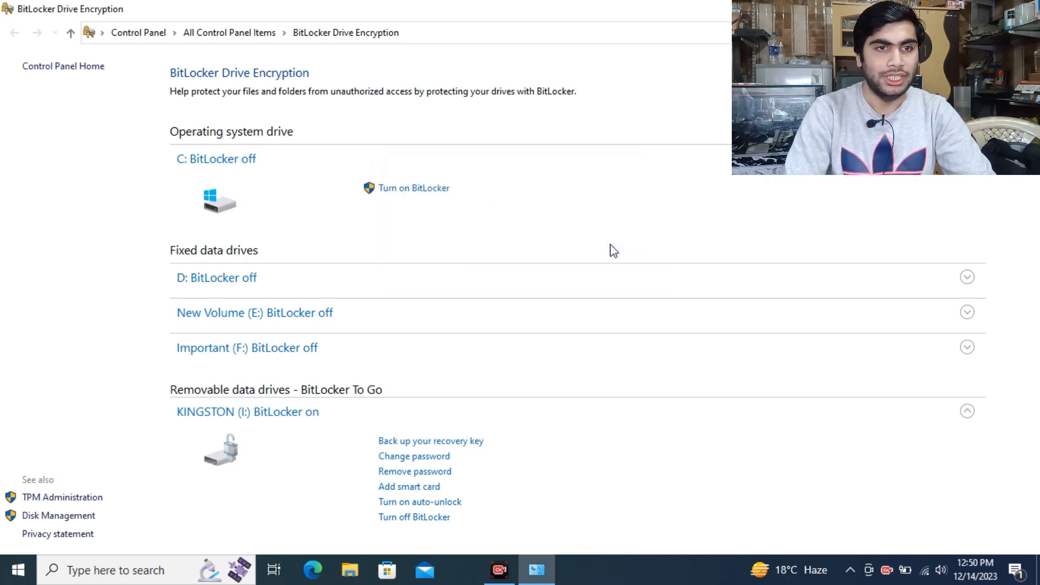
left_click(1027, 8)
double_click(24, 129)
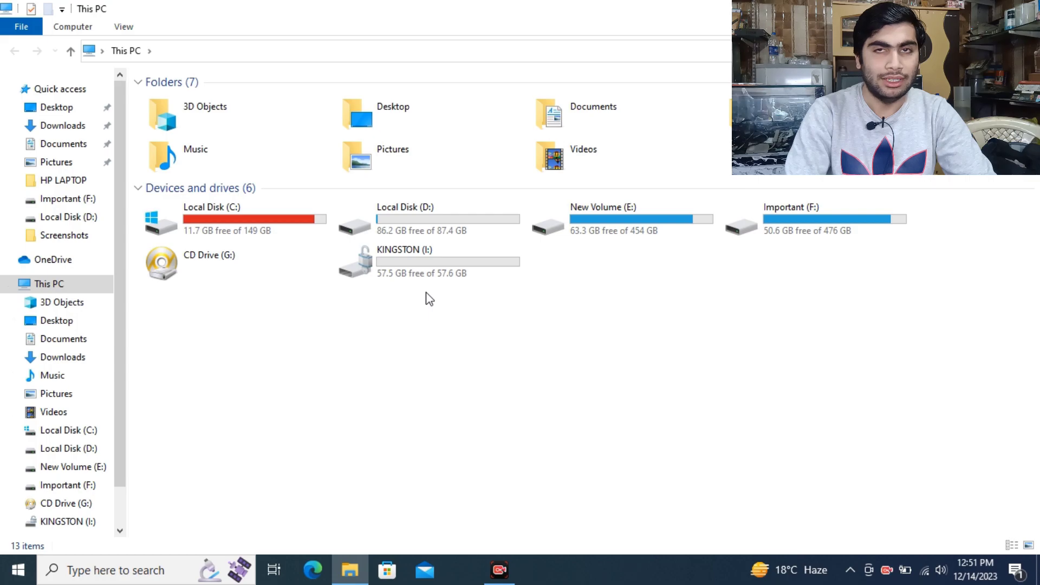
double_click(448, 279)
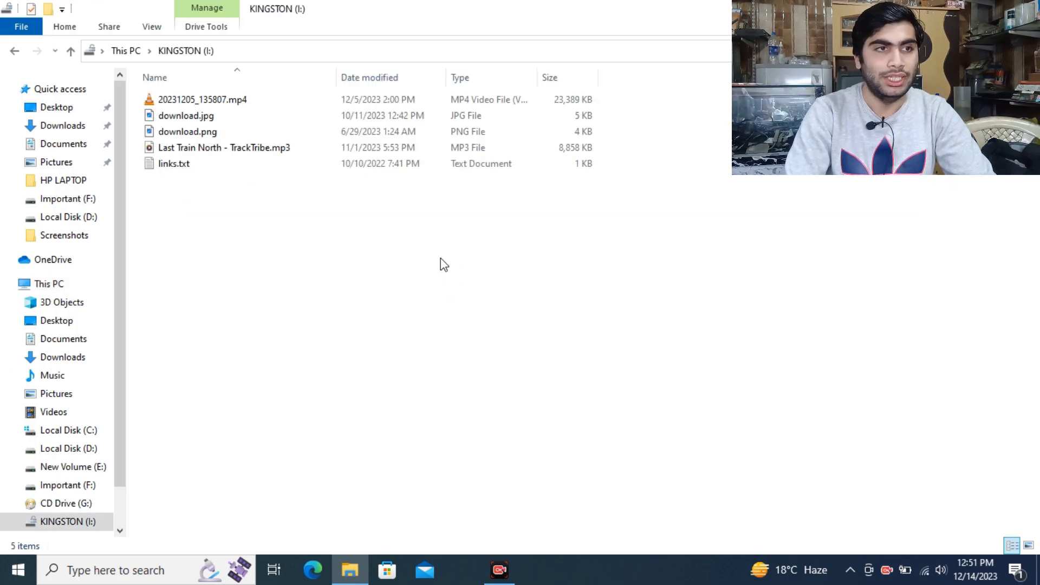
left_click(16, 53)
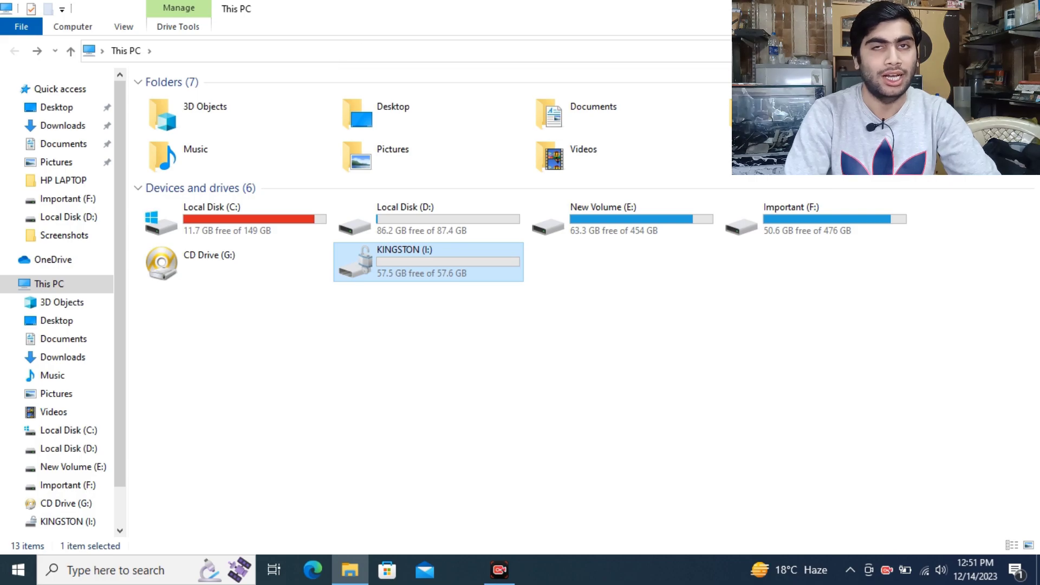
left_click(1024, 9)
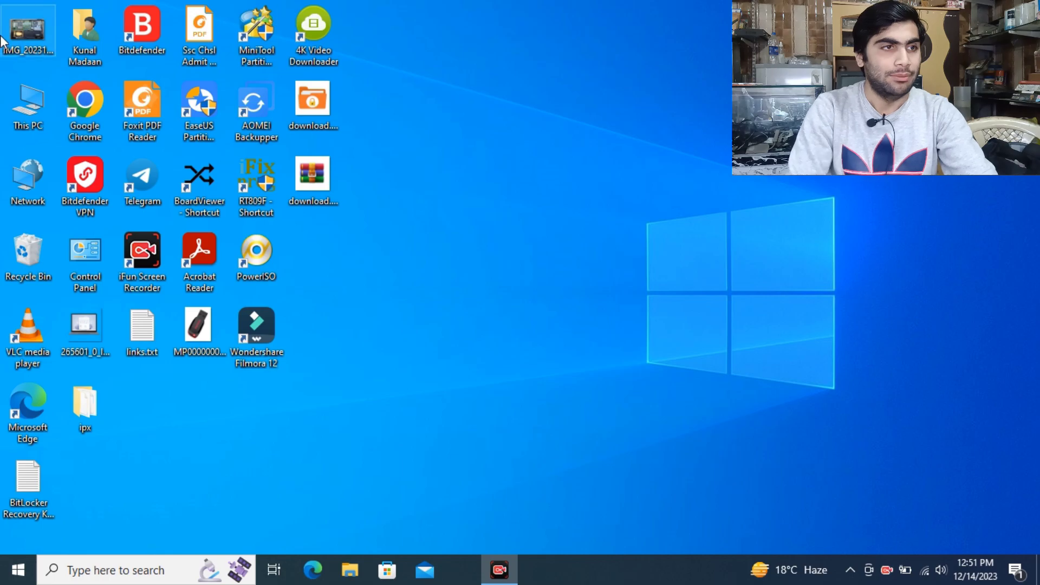
double_click(28, 121)
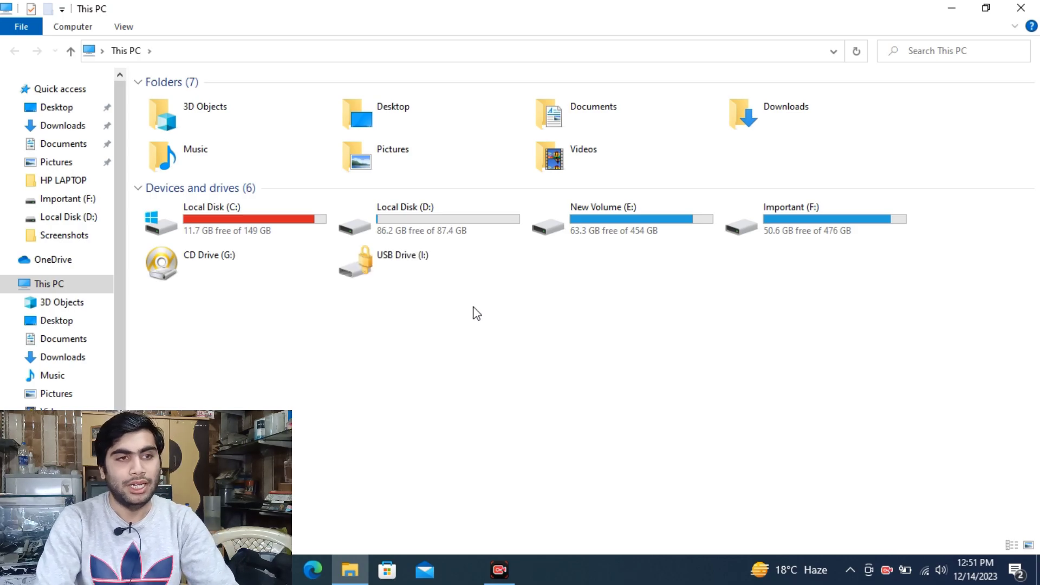
- Unlock USB Drive (I:) with its password, view KINGSTON (I:)'s files, and return to This PC
double_click(420, 259)
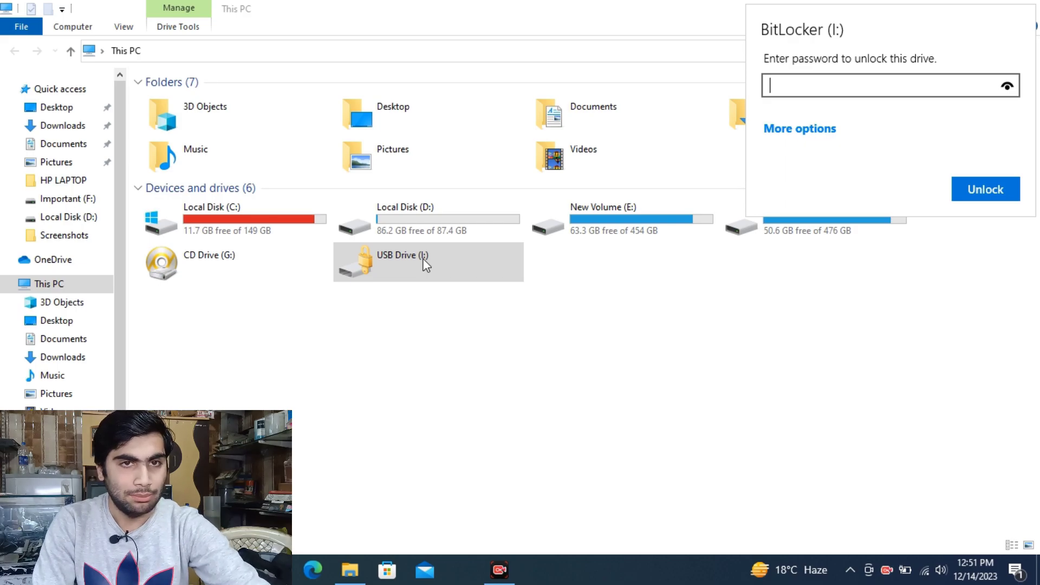
type("1234567890")
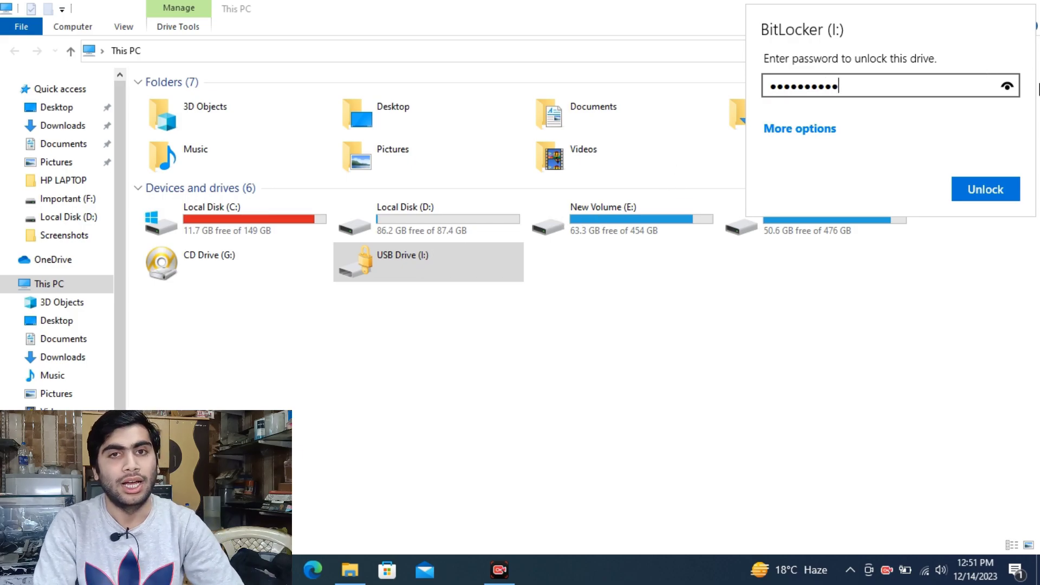
left_click(1008, 86)
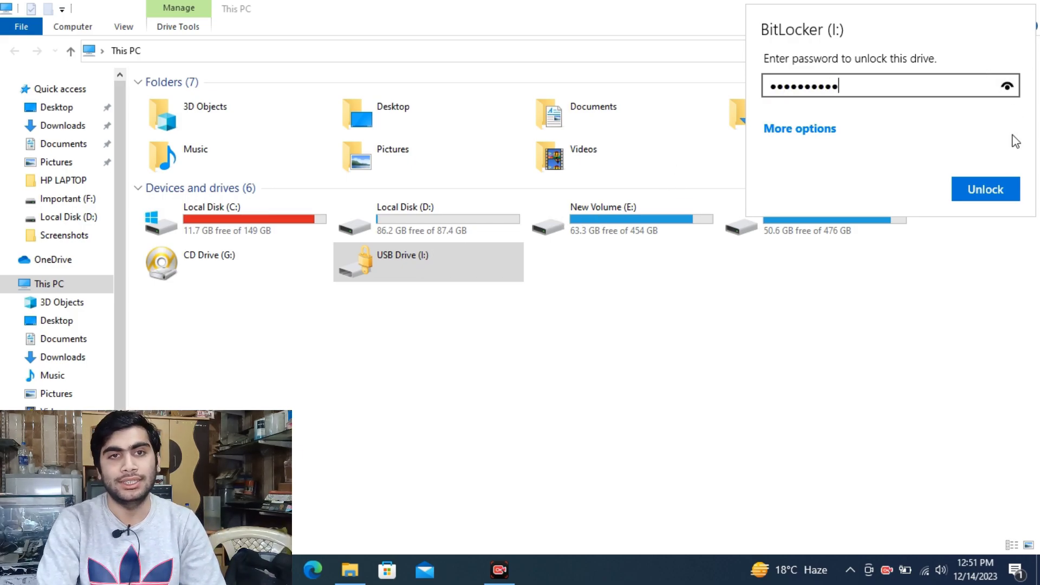
left_click(985, 190)
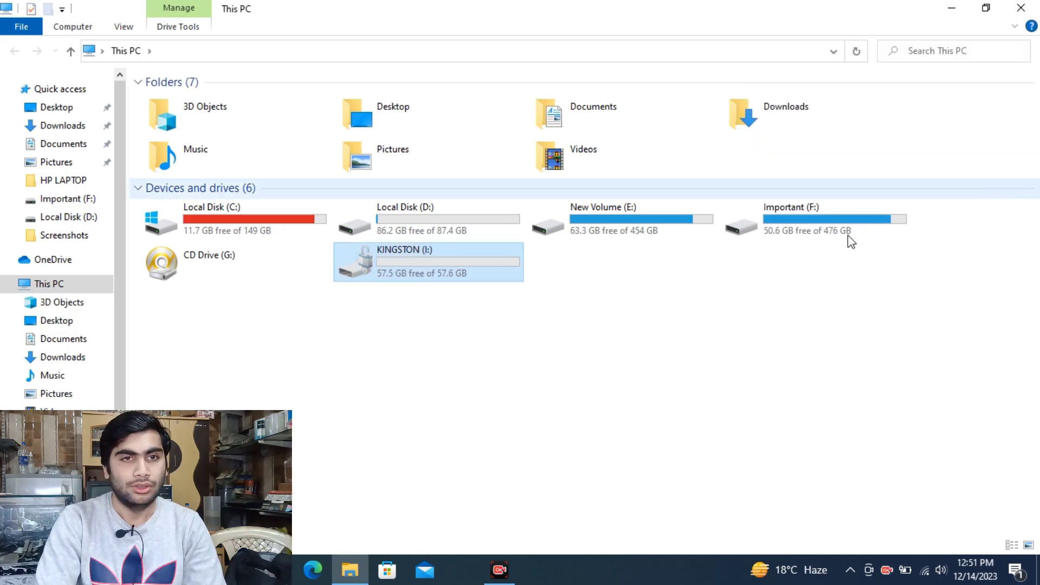
double_click(462, 274)
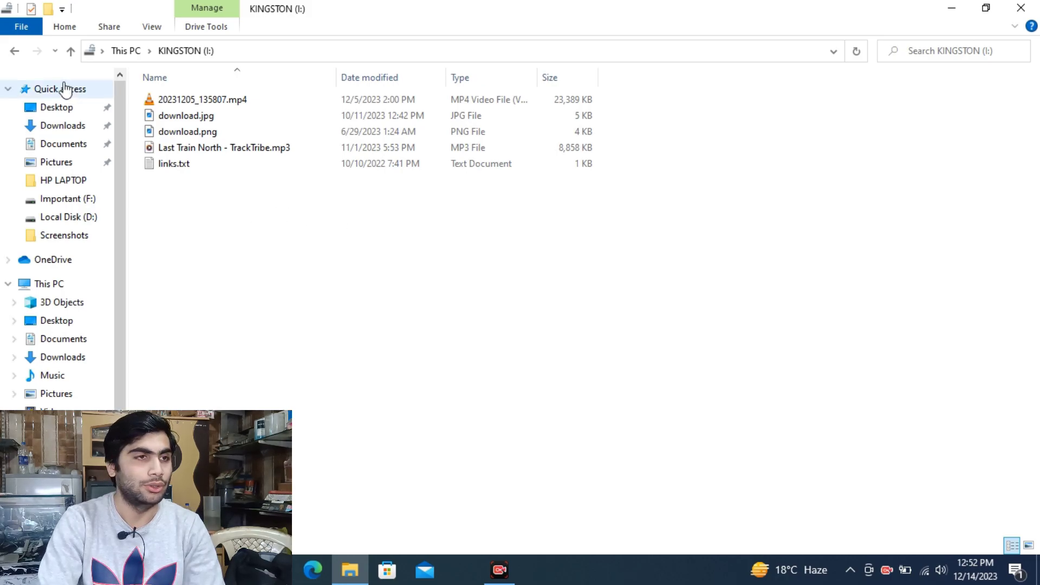
left_click(15, 52)
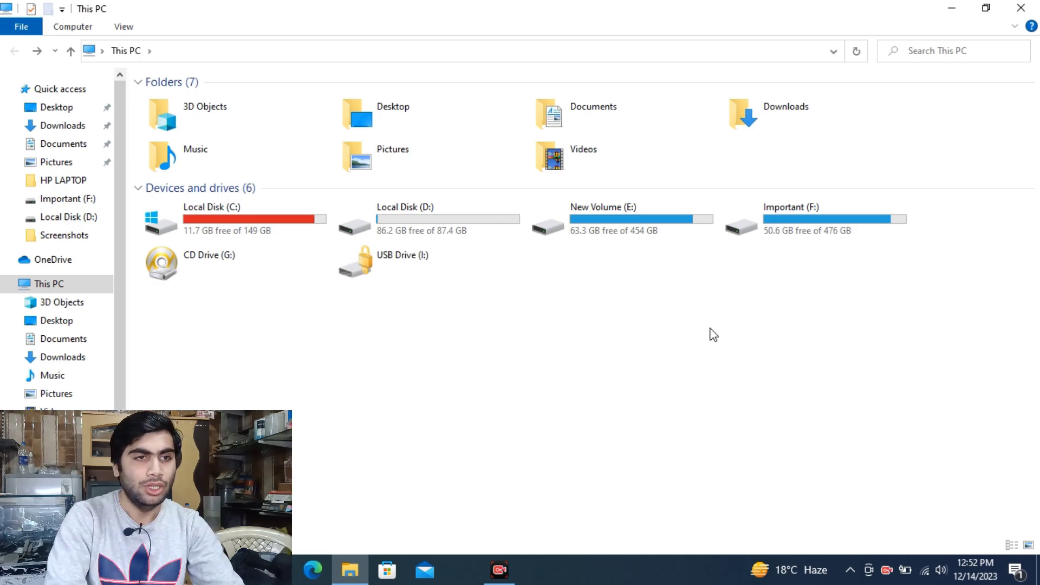
- Attempt to unlock USB Drive (I:) with a deliberately wrong password, shown in plain text, and get it rejected
left_click(392, 260)
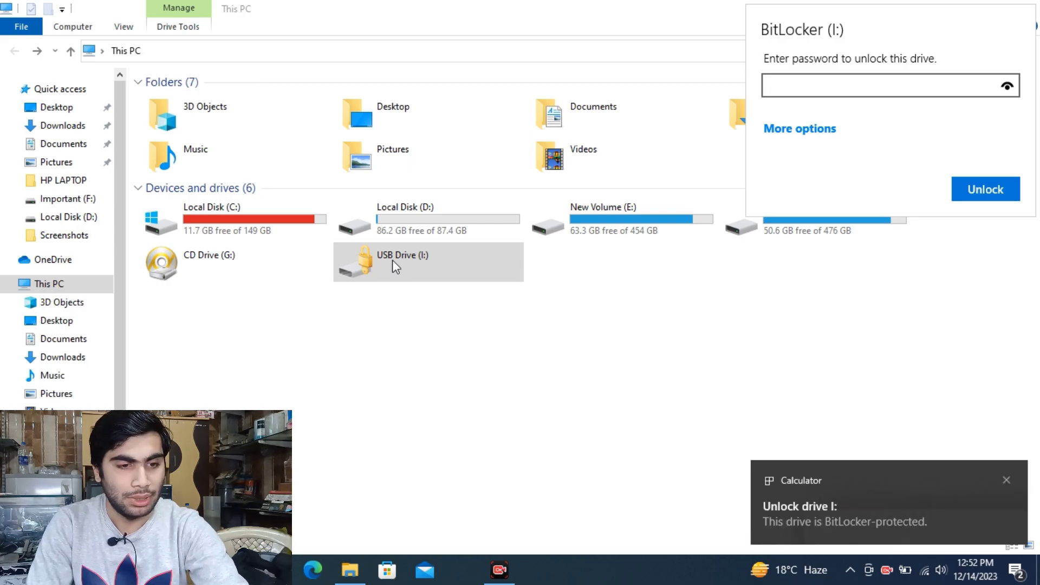
type("123456")
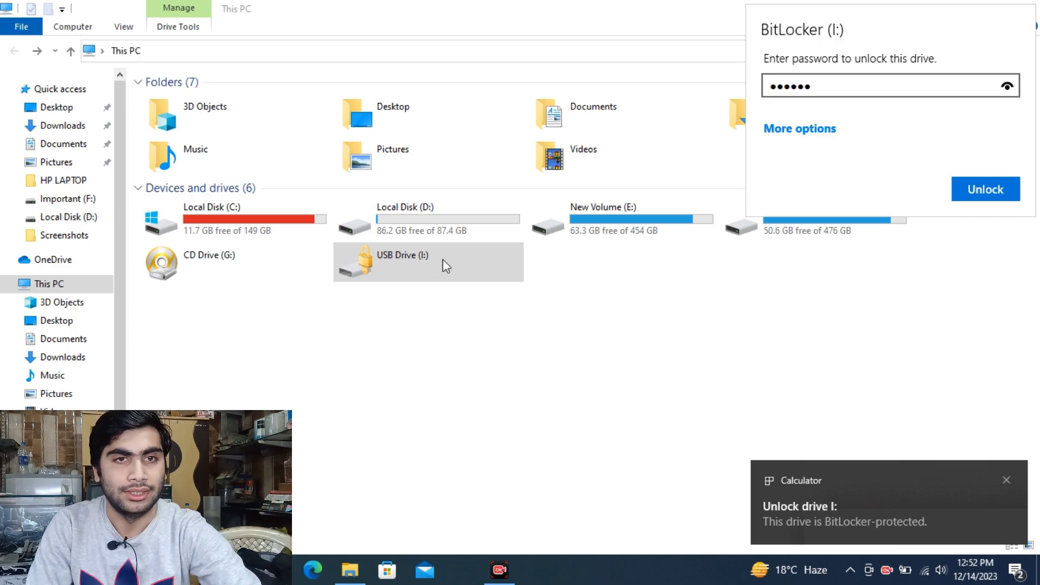
left_click(1008, 87)
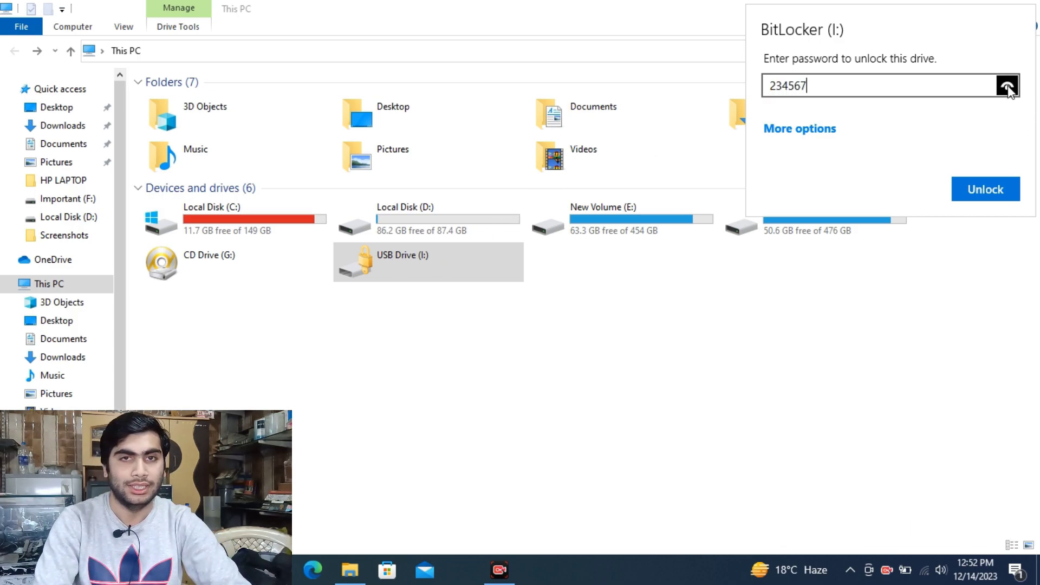
left_click(979, 191)
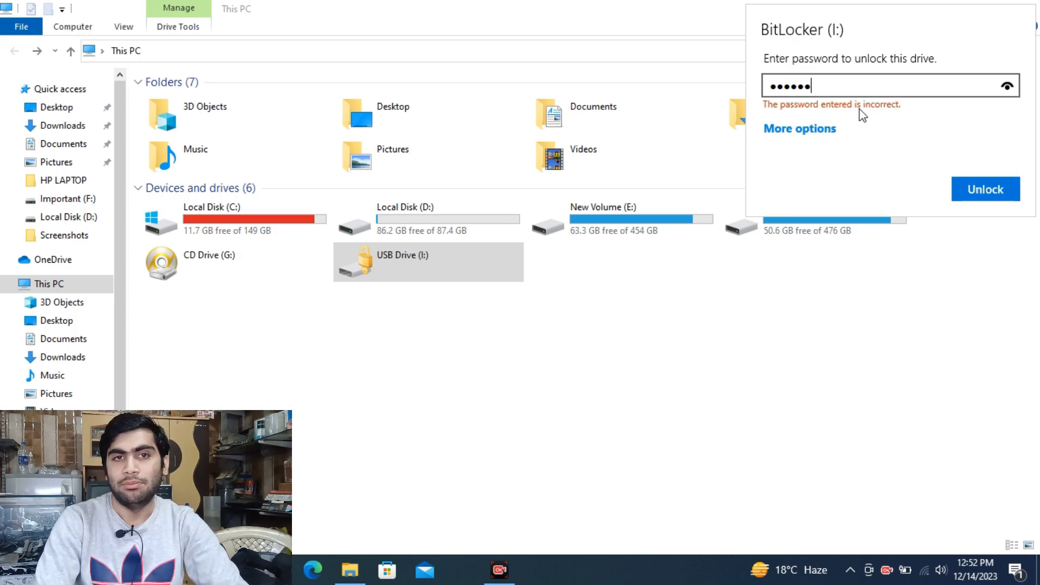